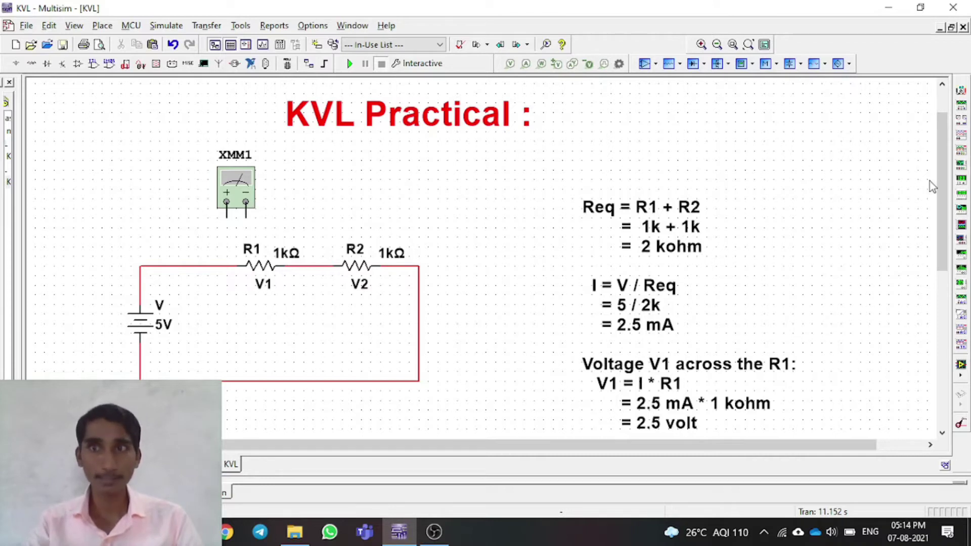
Position multimeter XMM1 just above and to the right of R1
left_click_drag(943, 182, 943, 208)
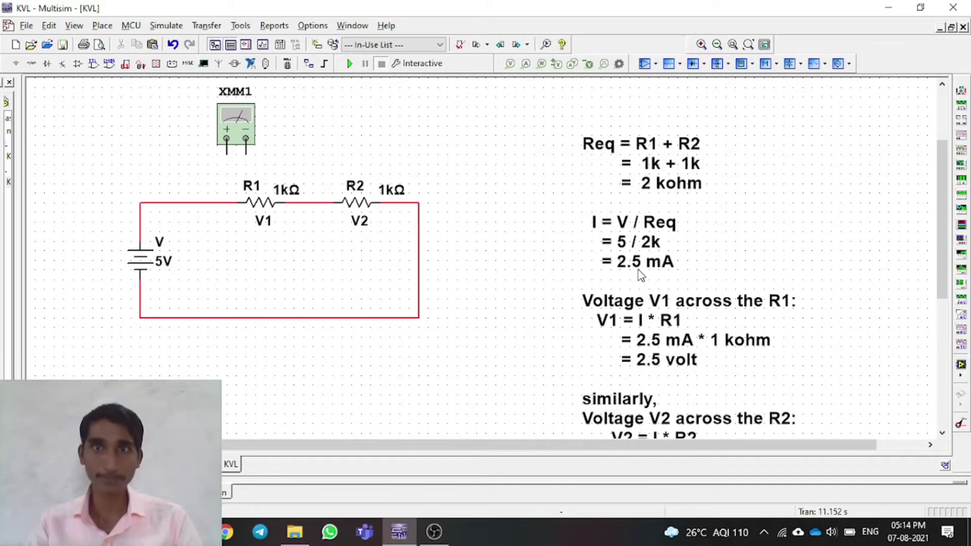
scroll(641, 276, "down", 3)
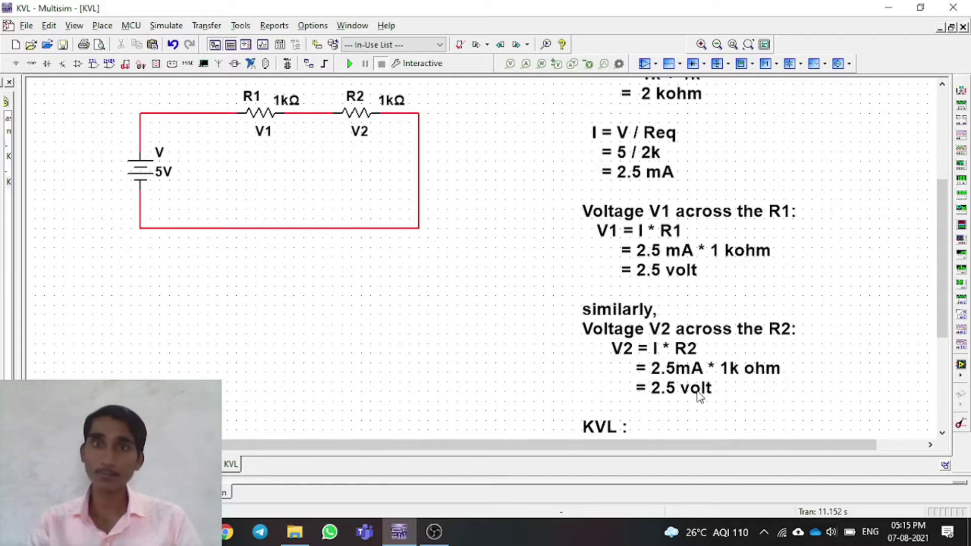
left_click_drag(939, 280, 948, 312)
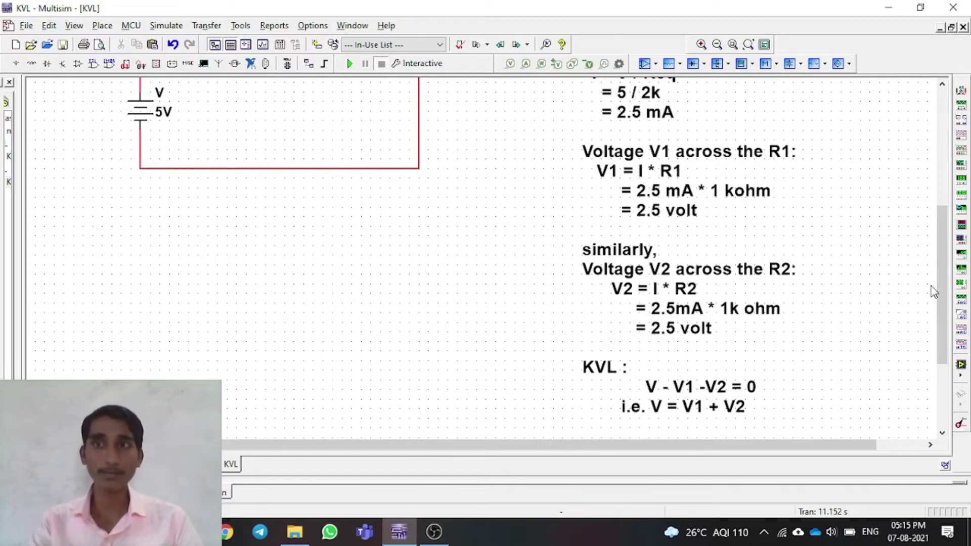
left_click_drag(942, 291, 942, 186)
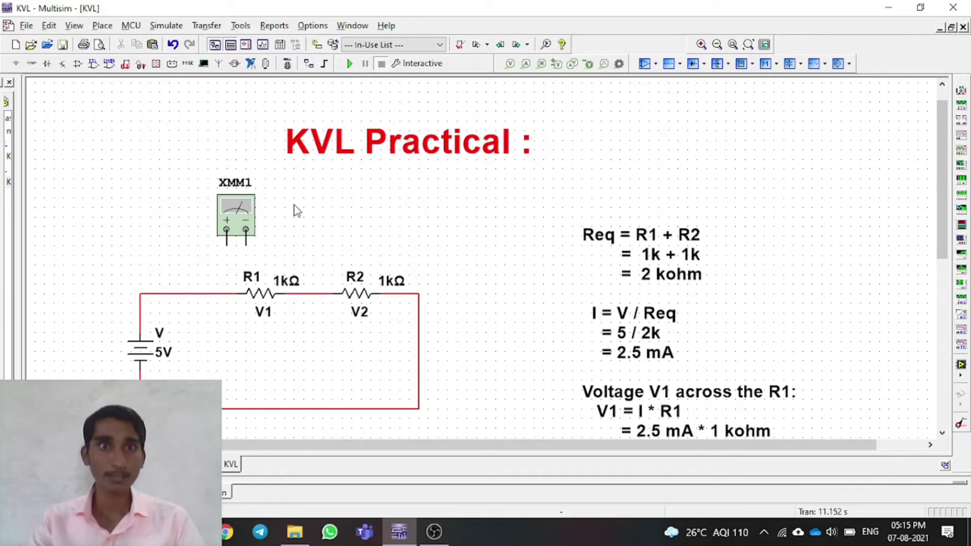
left_click_drag(231, 215, 286, 238)
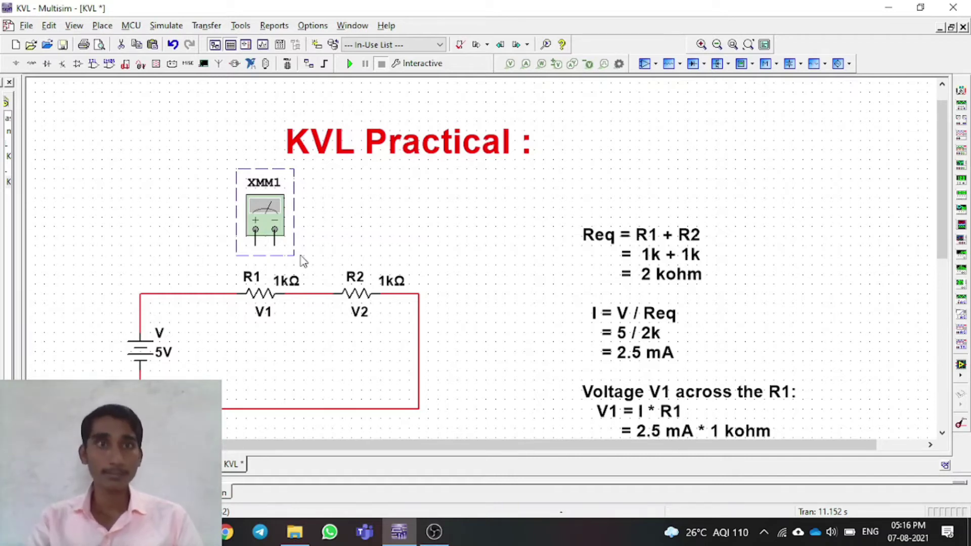
left_click(354, 205)
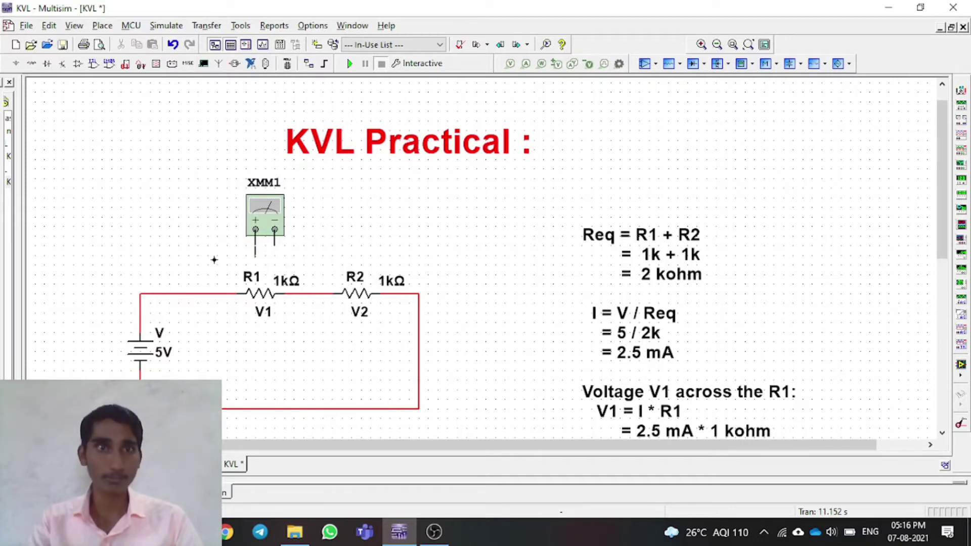
Wire XMM1's + lead to R1's left end and its − lead to the R1–R2 junction
left_click(215, 291)
left_click(275, 243)
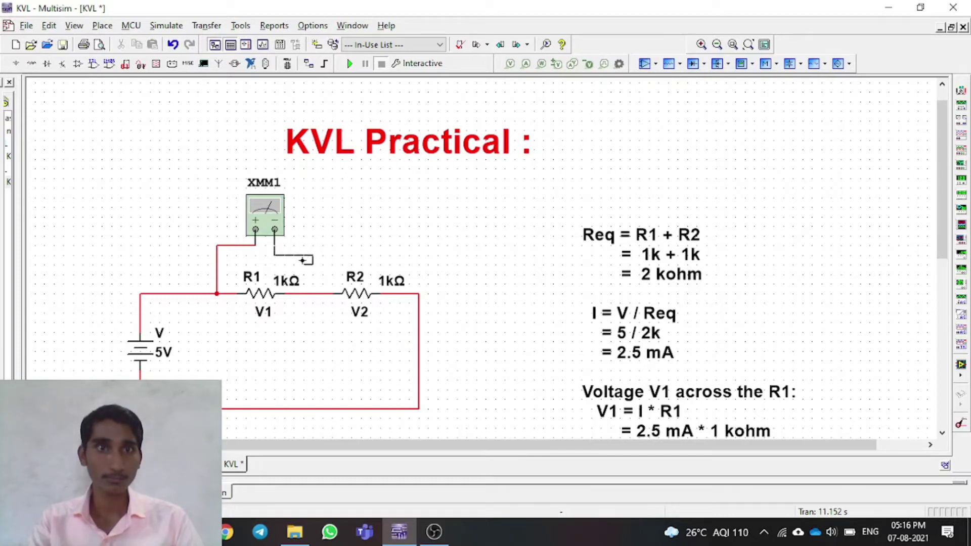
left_click(313, 293)
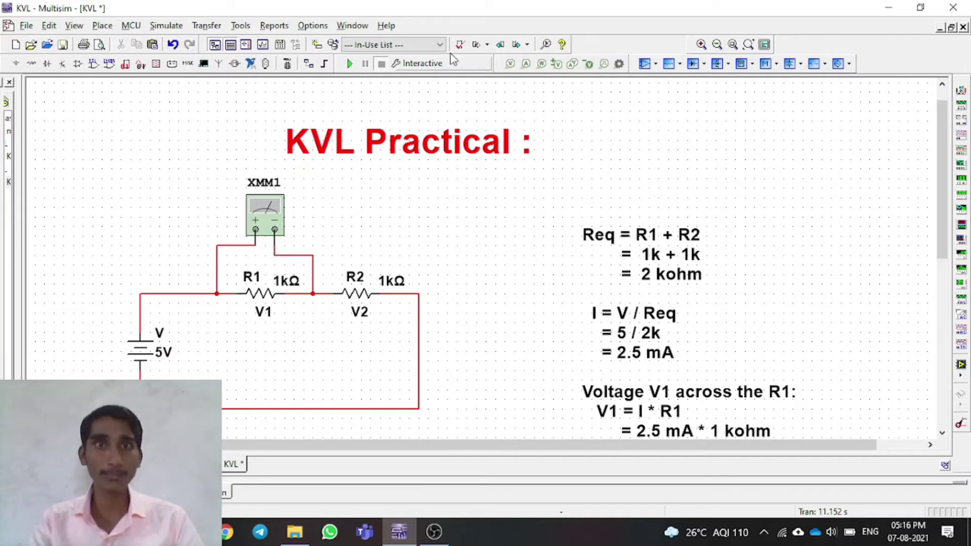
Run the simulation and confirm XMM1 reads 2.5 V across R1
left_click(350, 63)
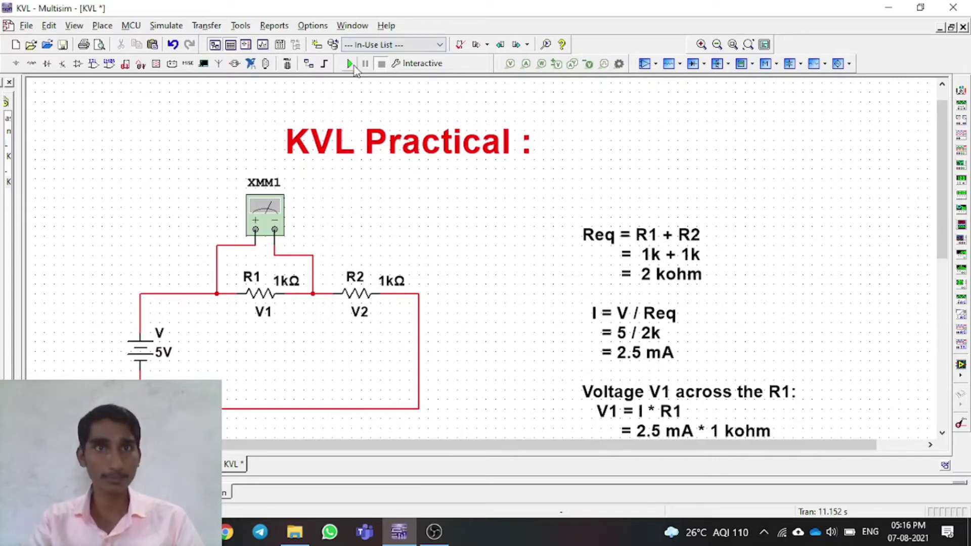
double_click(266, 218)
left_click_drag(493, 217, 499, 205)
left_click(381, 207)
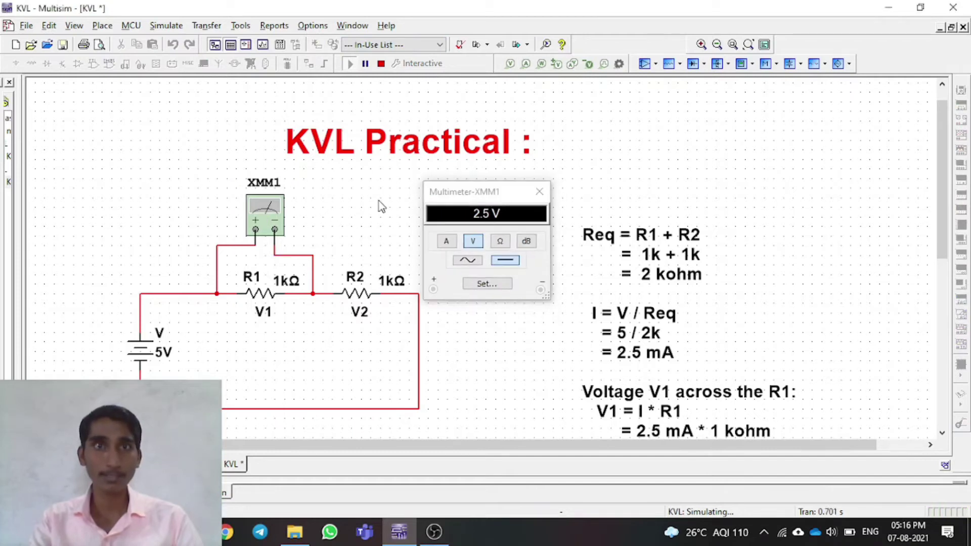
left_click(541, 192)
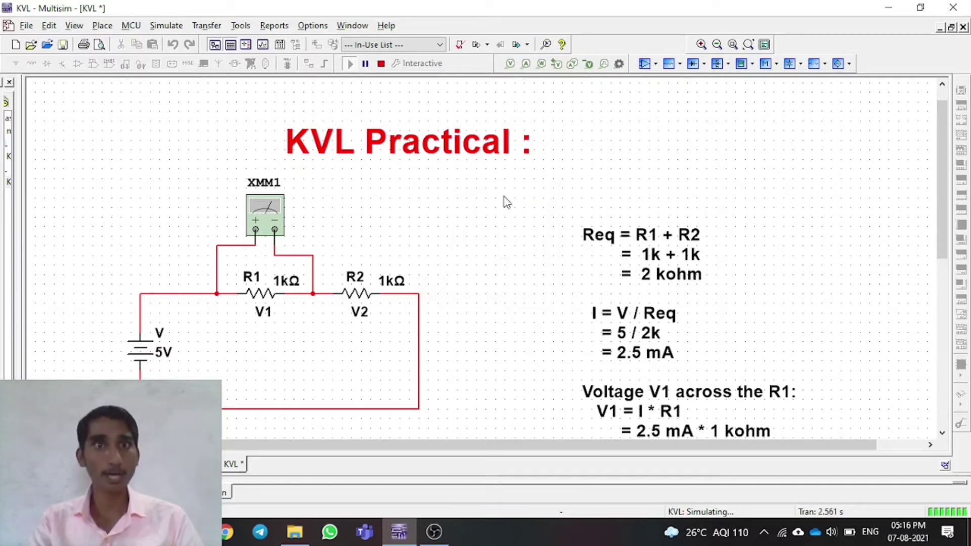
left_click(299, 255)
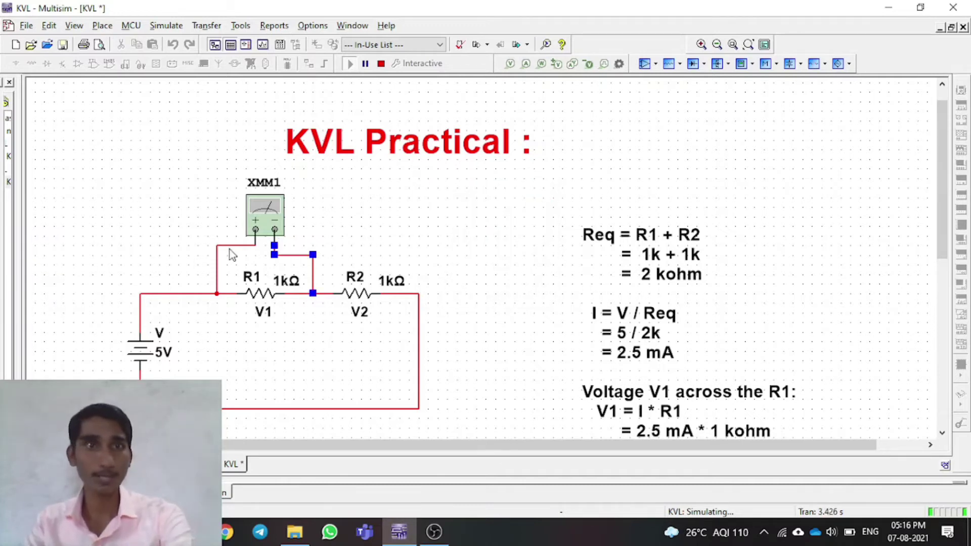
Stop the simulation and delete both multimeter wires from R1
left_click(386, 65)
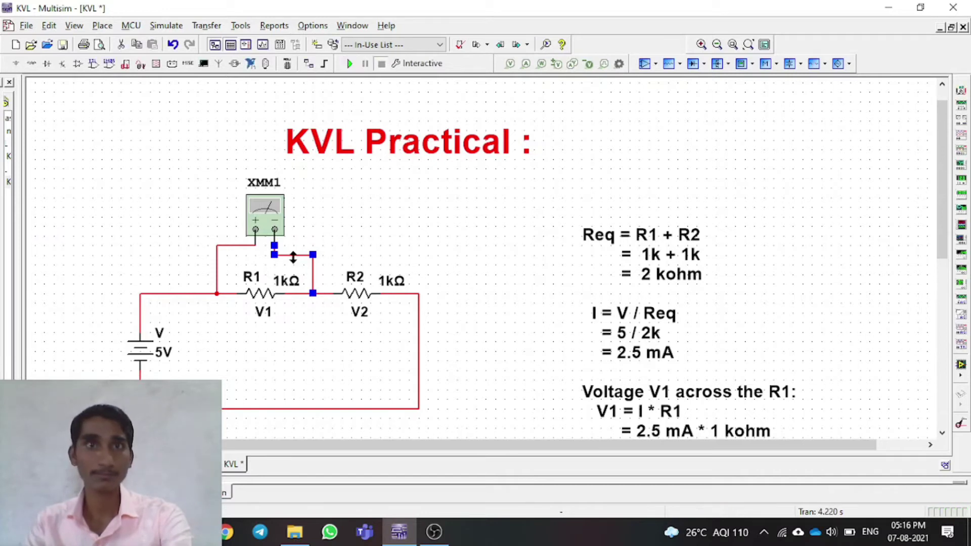
key("ctrl+x")
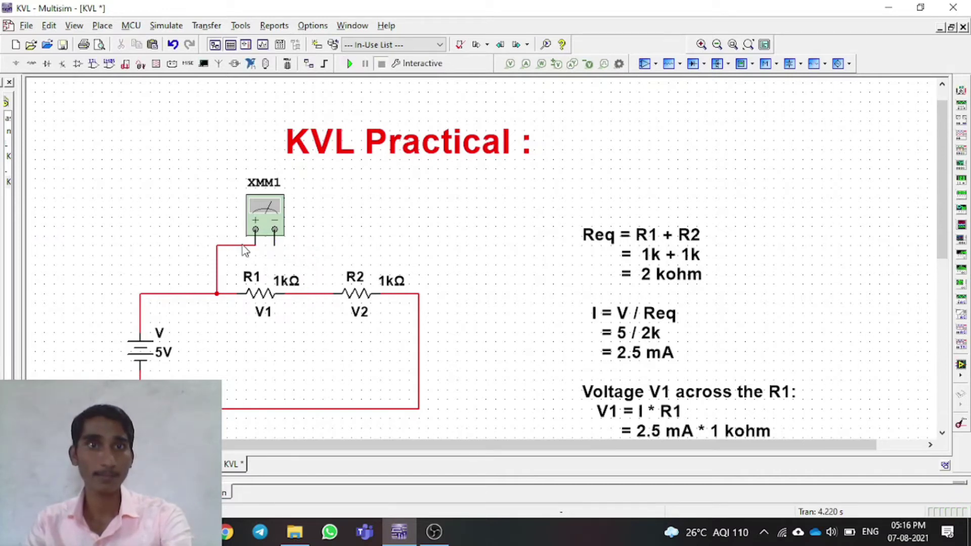
left_click(245, 250)
key("ctrl+x")
Move XMM1 above R2, wiring + to the R1–R2 node and − to R2's right end
left_click(254, 250)
left_click_drag(255, 250, 340, 260)
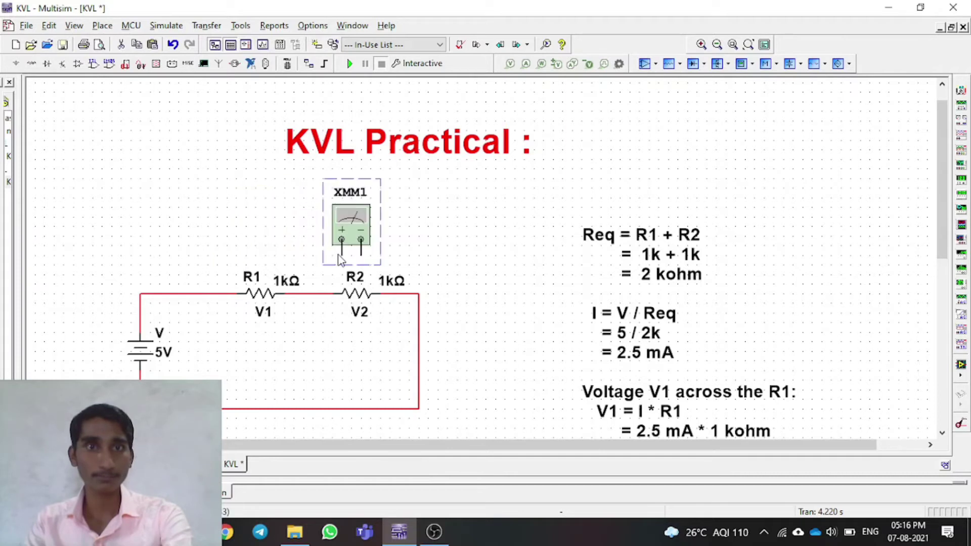
left_click(342, 255)
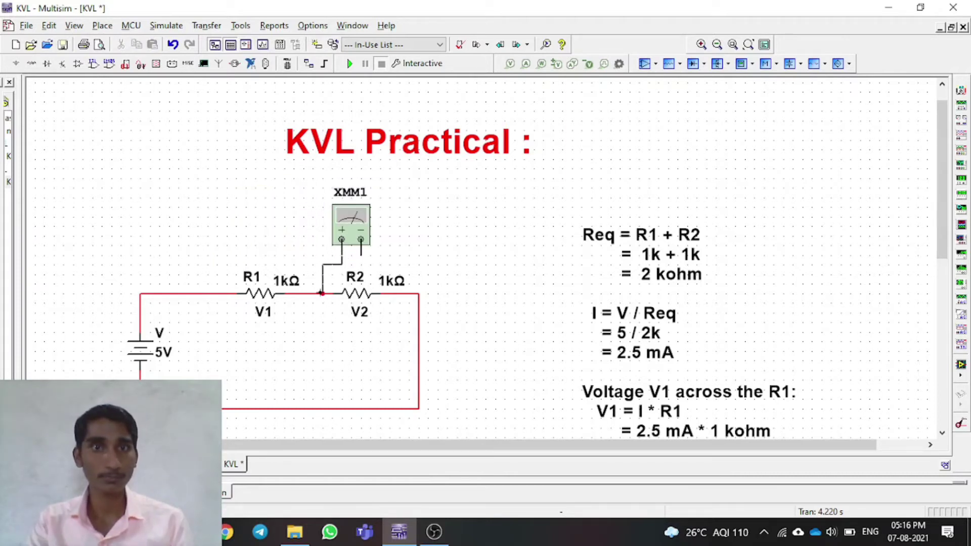
left_click(322, 293)
left_click(360, 253)
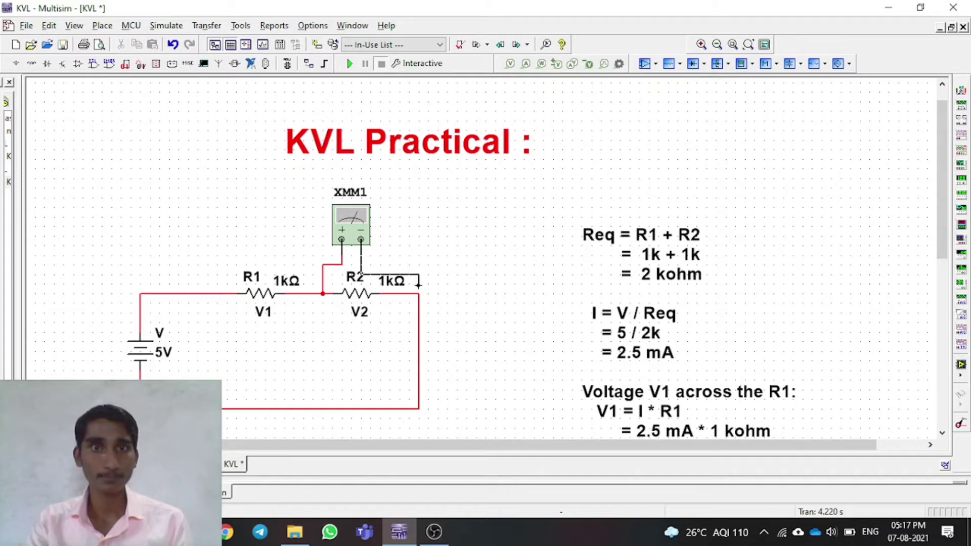
left_click(419, 293)
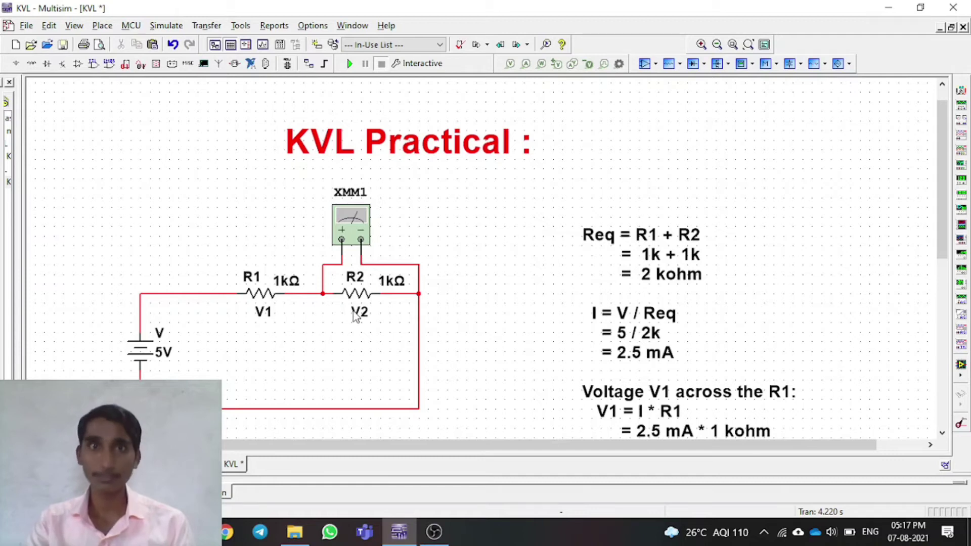
Run the simulation and check that XMM1 shows 2.5 V across R2
left_click(349, 64)
double_click(355, 226)
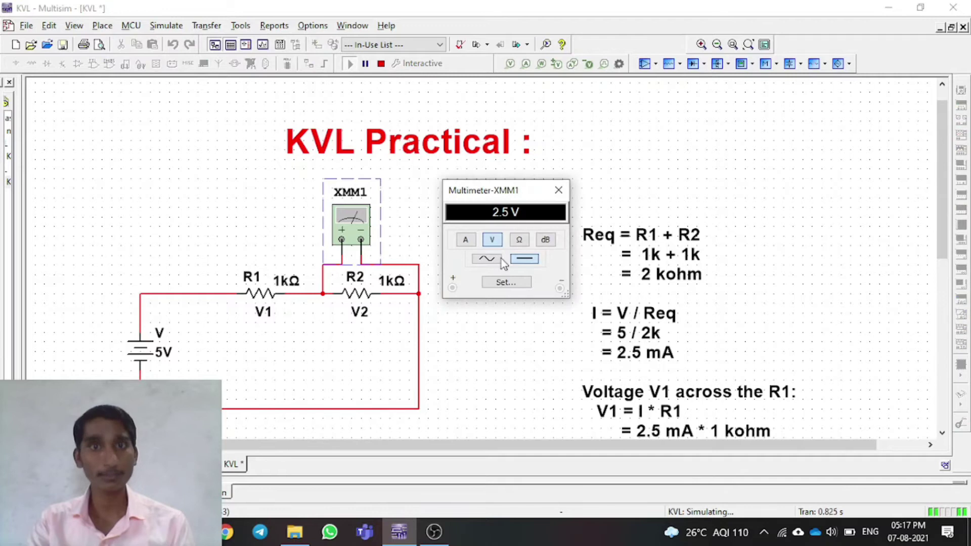
left_click(495, 341)
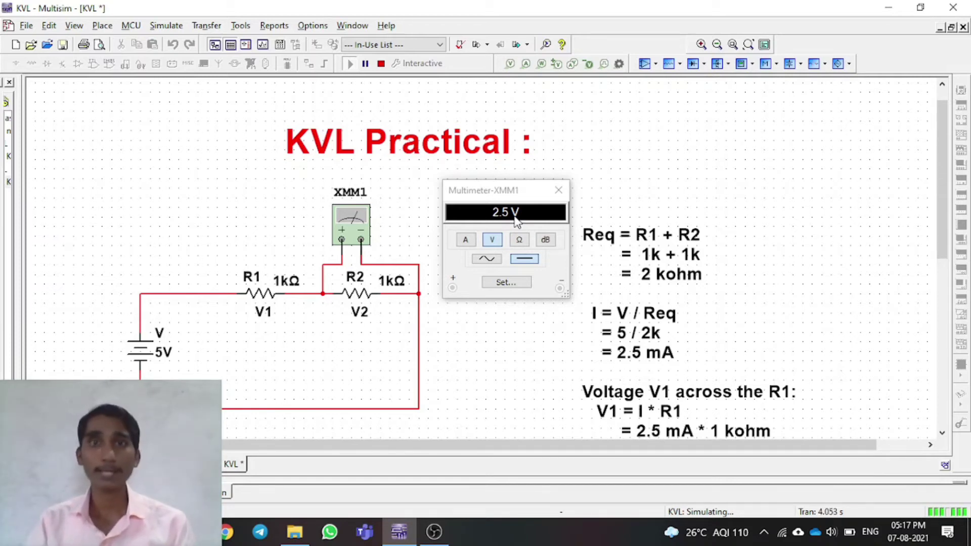
left_click(560, 190)
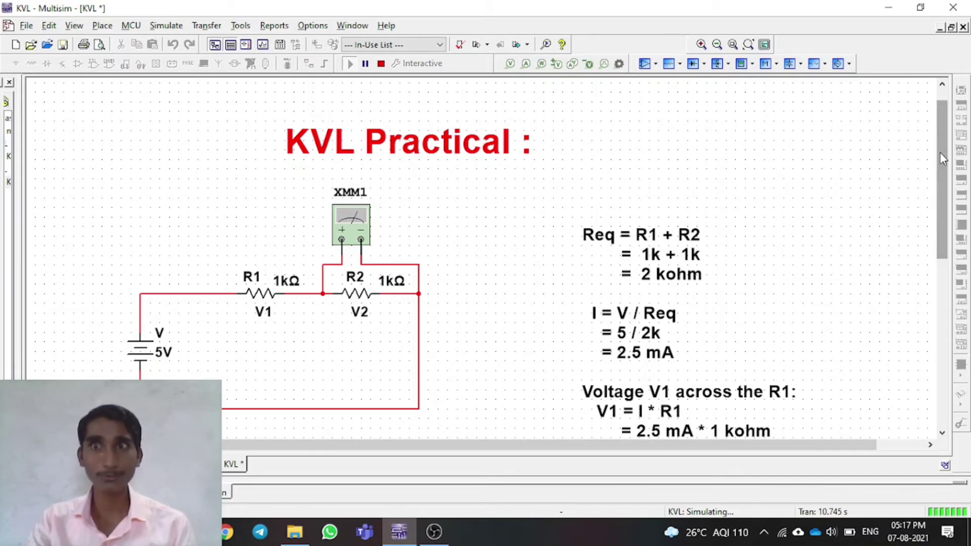
left_click_drag(940, 152, 850, 299)
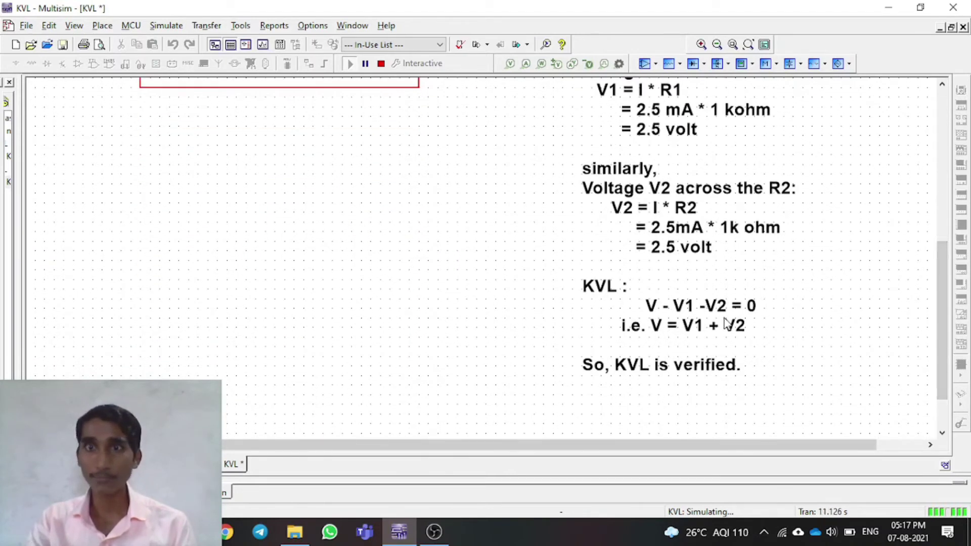
scroll(946, 278, "right", 2)
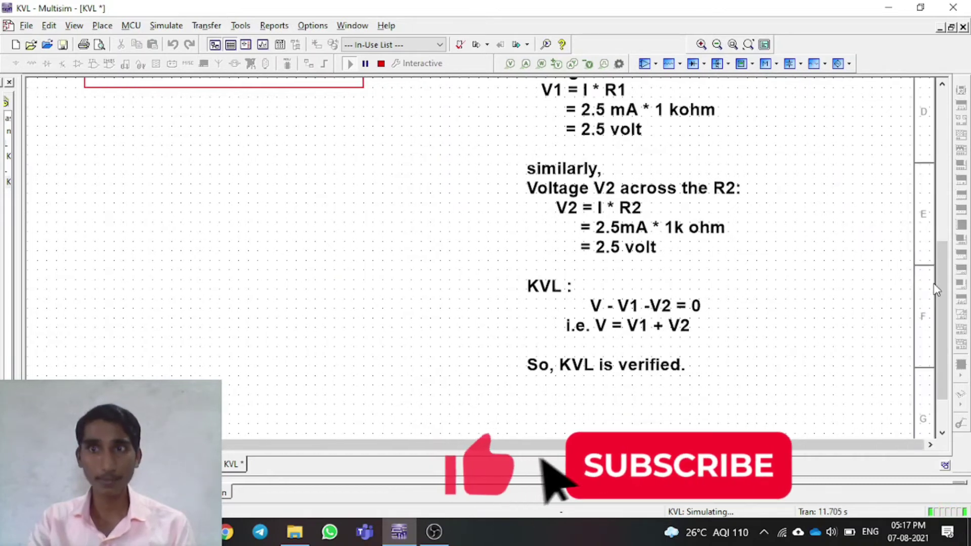
left_click_drag(941, 287, 919, 153)
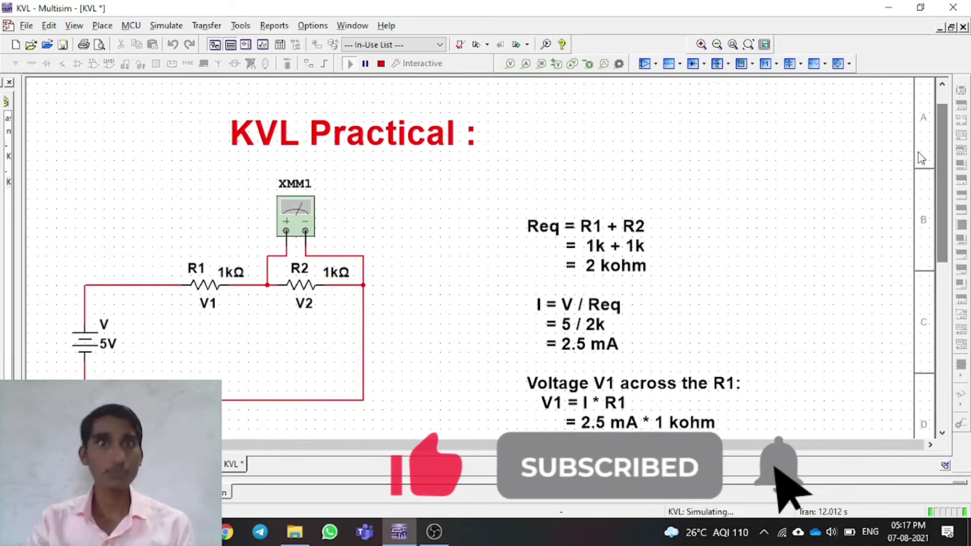